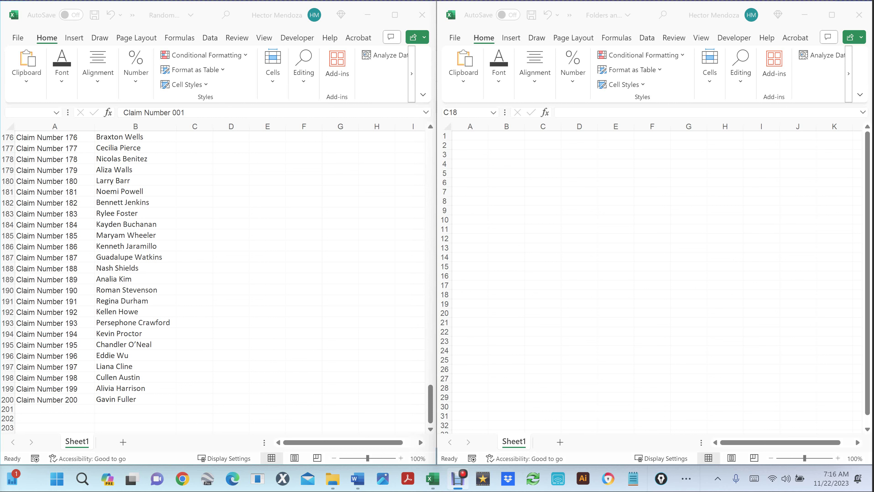
Step: Copy the 200 claim numbers and their names (A1:B200) from the claim list
click(499, 108)
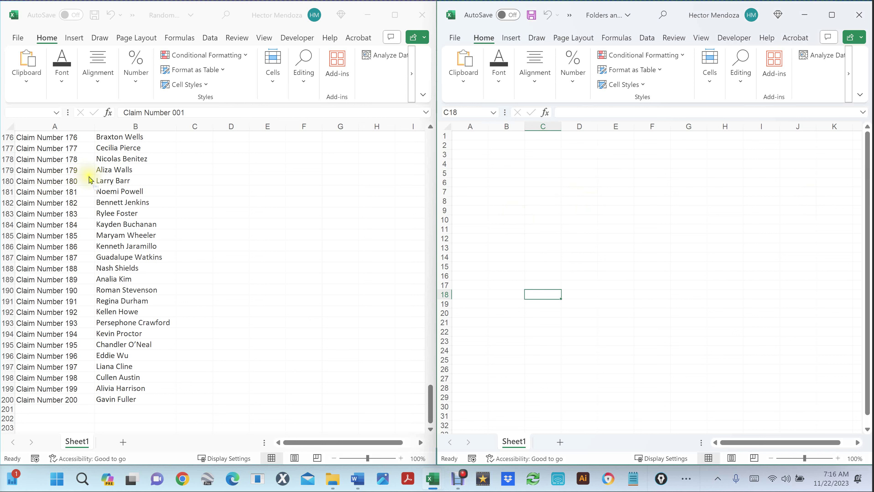
drag(430, 402, 433, 126)
key(ctrl+a)
click(162, 178)
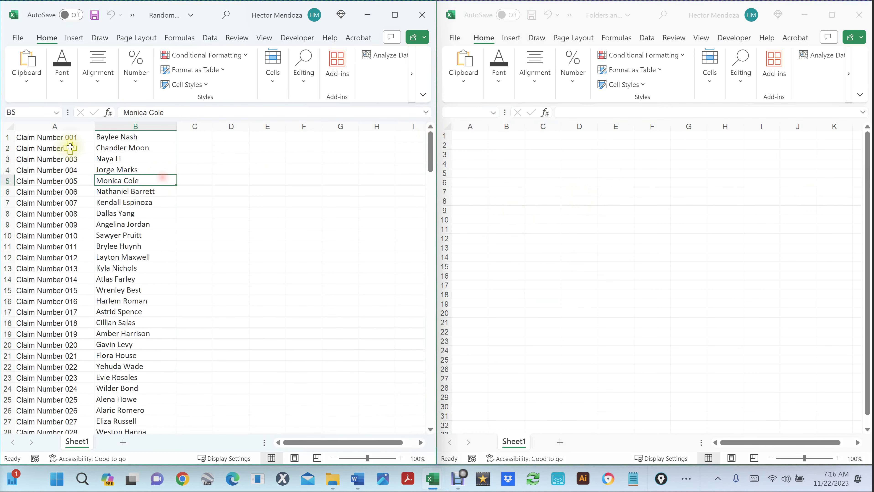
click(43, 137)
drag(139, 138, 141, 135)
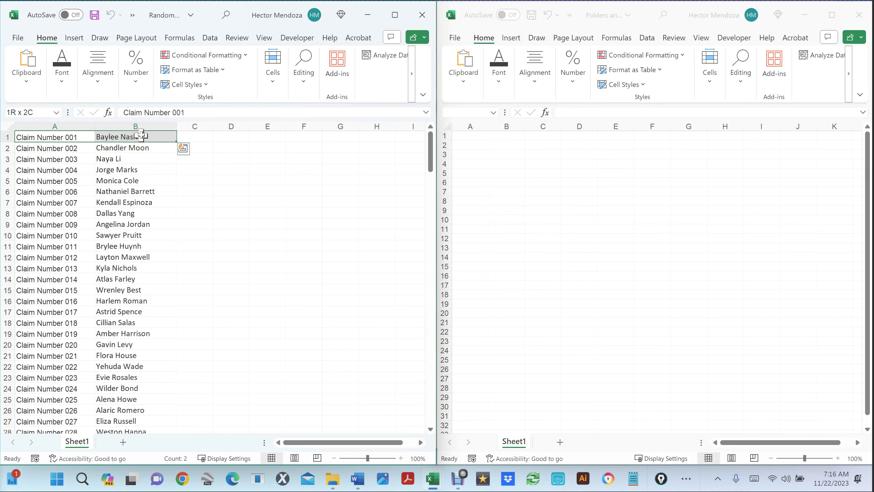
key(ctrl+shift+Down)
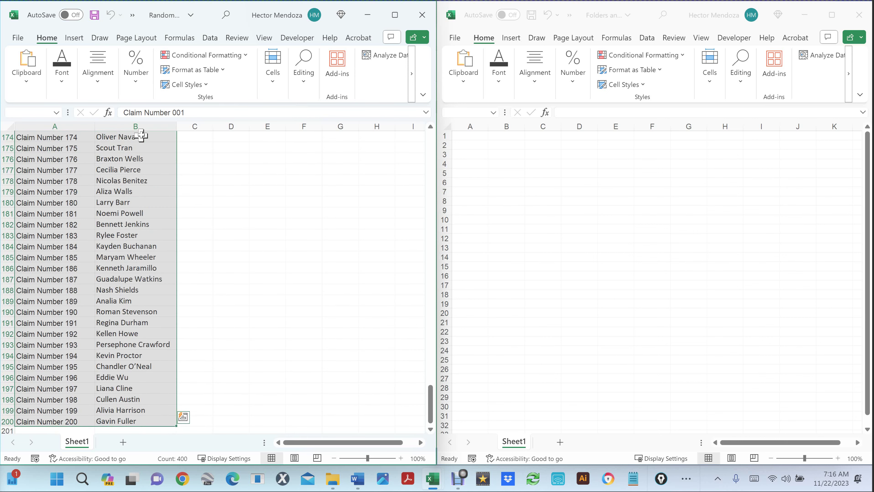
key(ctrl+c)
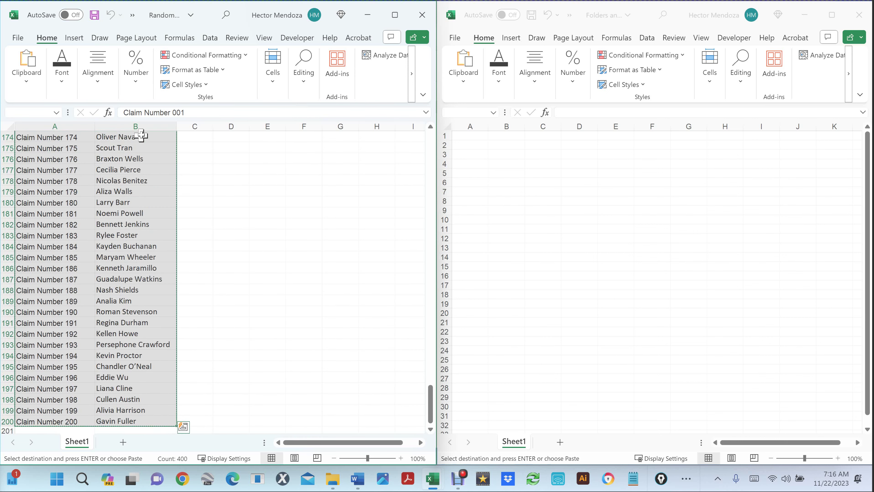
Step: Paste the claim list into A1 of the empty workbook and maximize that window
click(507, 192)
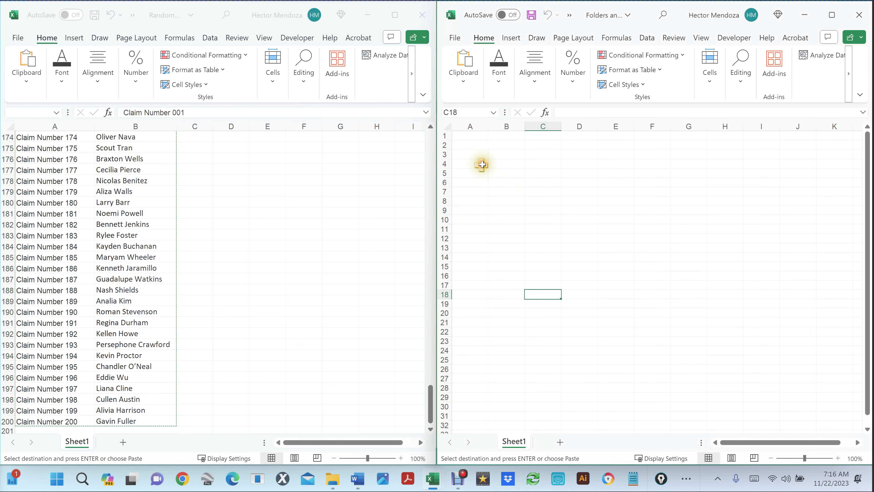
click(468, 135)
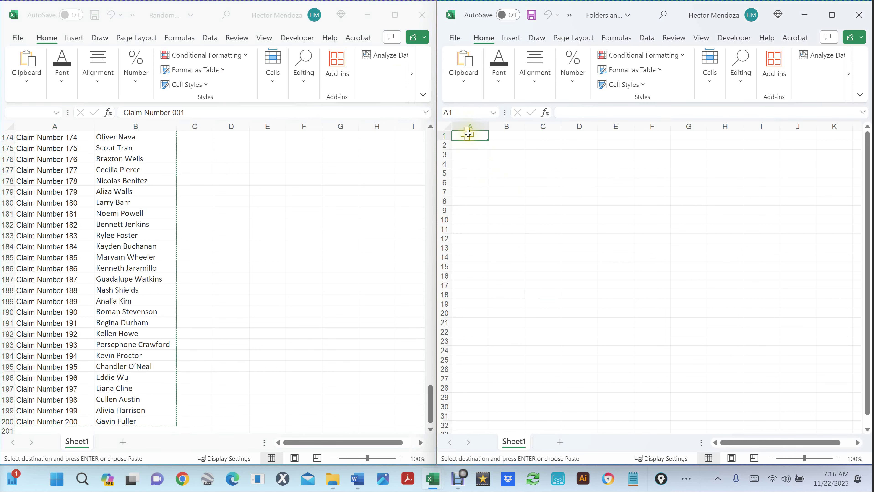
key(ctrl+v)
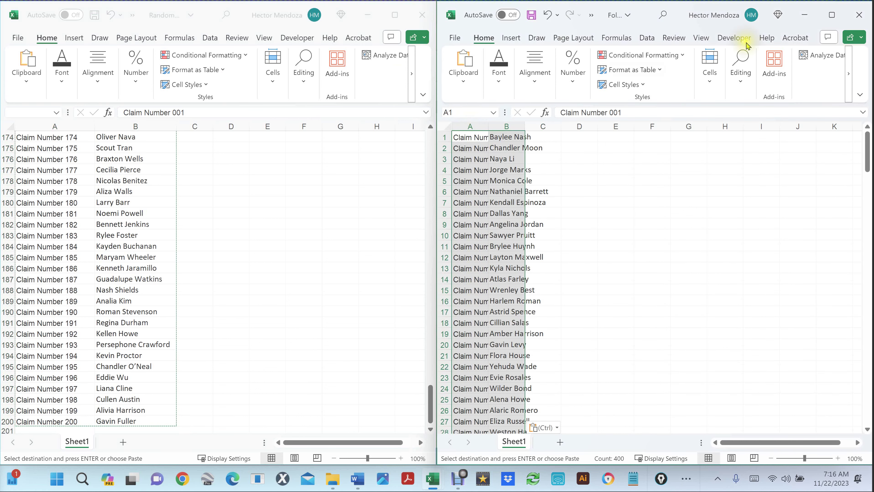
click(832, 14)
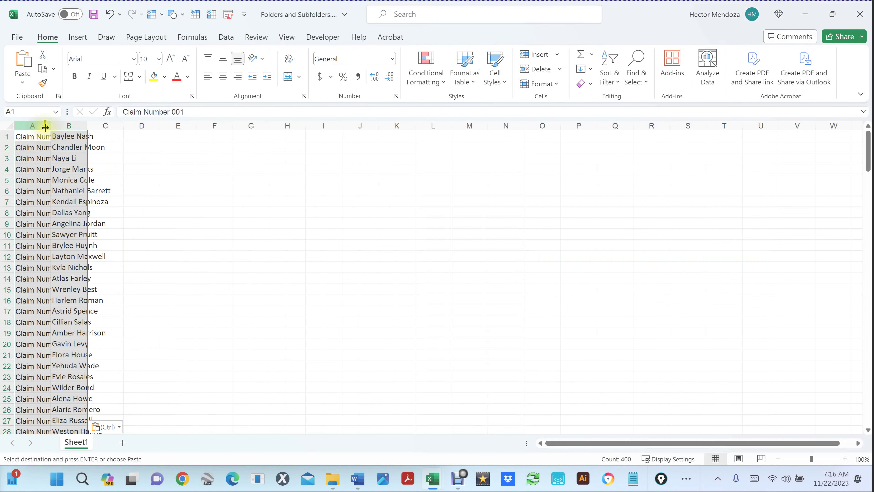
Step: AutoFit column A to the claim numbers, then widen it slightly more
double_click(53, 127)
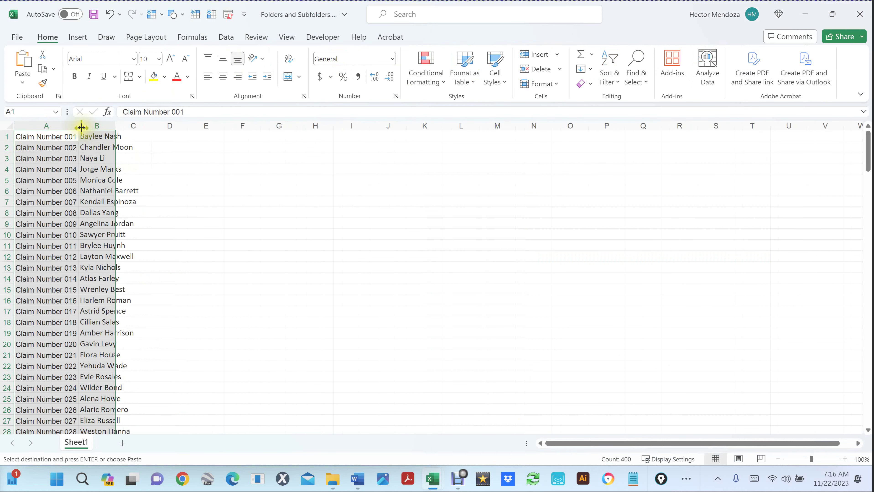
drag(78, 126, 98, 127)
click(210, 206)
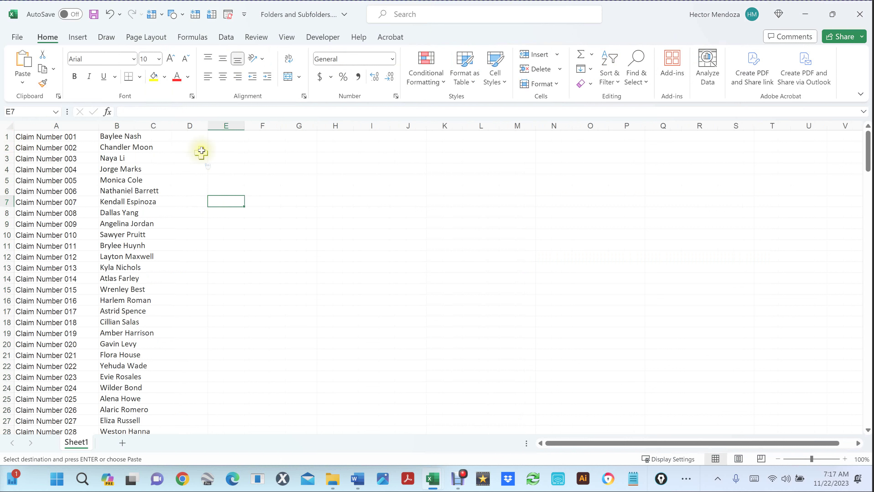
click(192, 135)
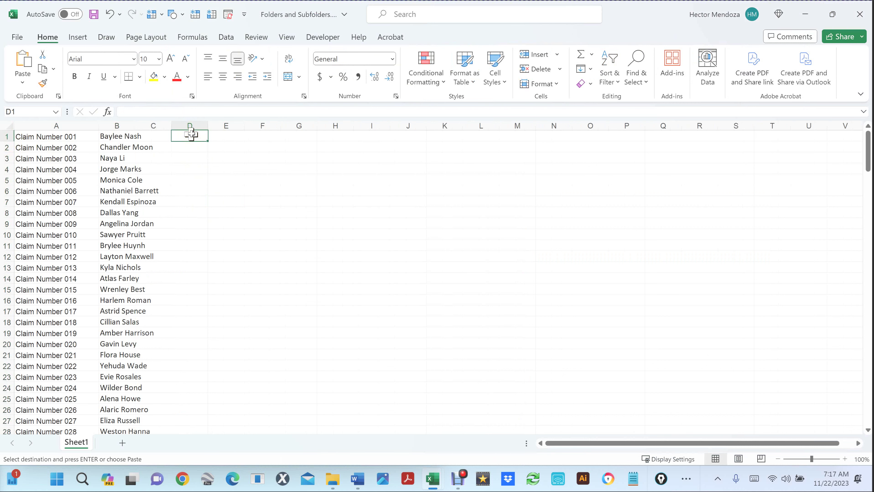
Step: Run Combine_Two_Cells from the Developer tab's Macros list and check the merged entries in column A
click(330, 38)
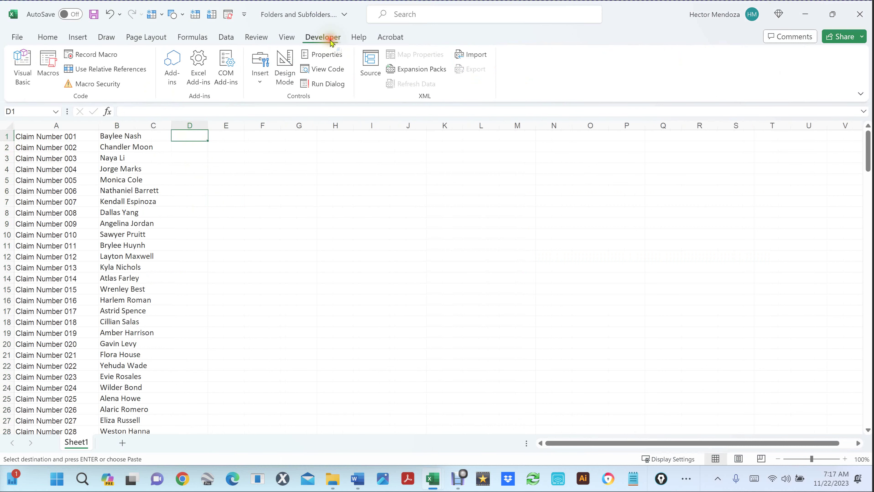
click(51, 62)
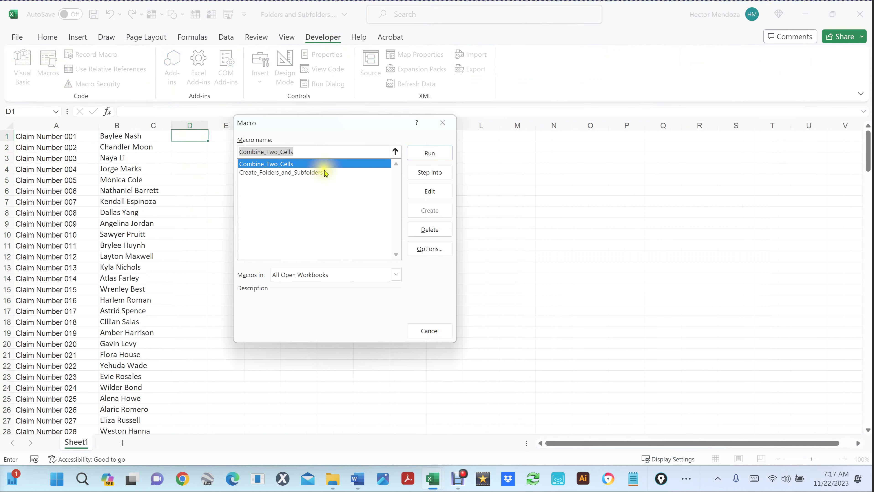
click(429, 152)
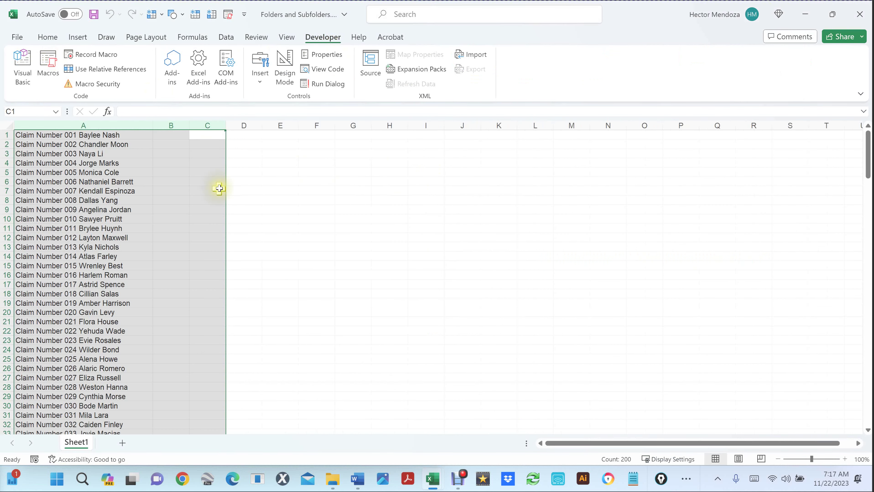
click(75, 144)
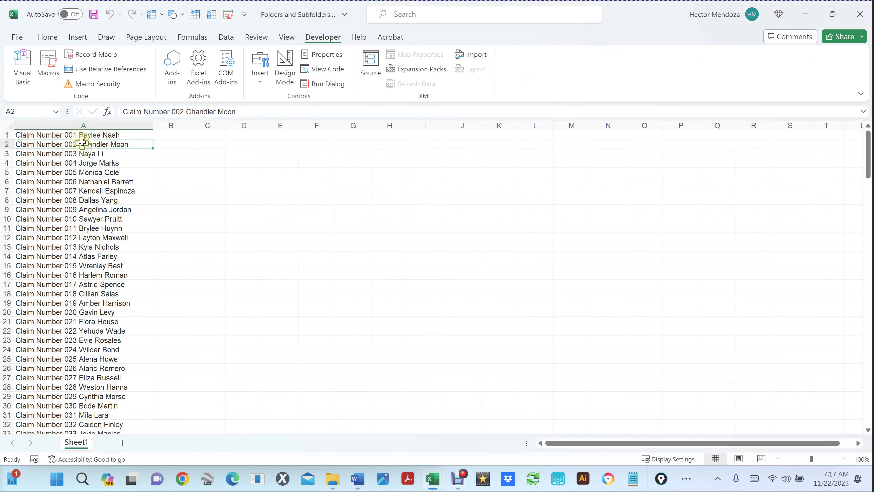
scroll(82, 143, down, 1)
scroll(83, 142, down, 20)
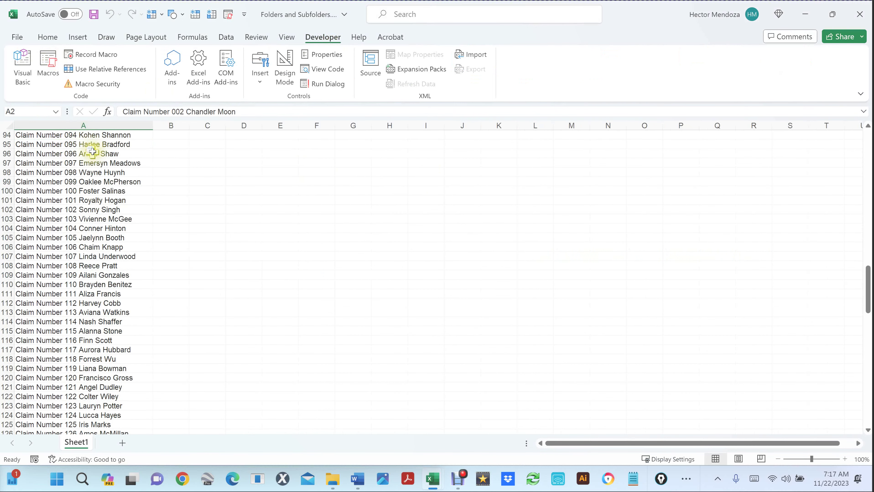
scroll(86, 144, up, 20)
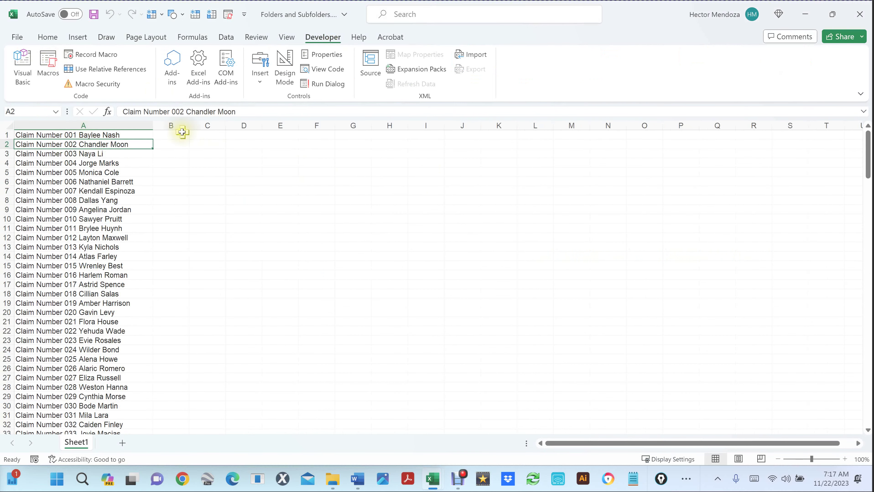
Step: Enter Photo in B1 and Files From the Insured in C1, and AutoFit columns B and C
click(171, 135)
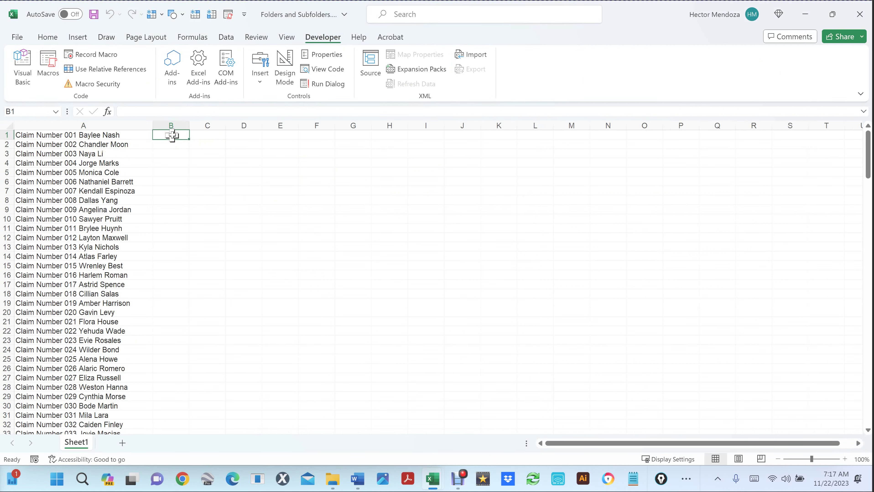
text(Phot)
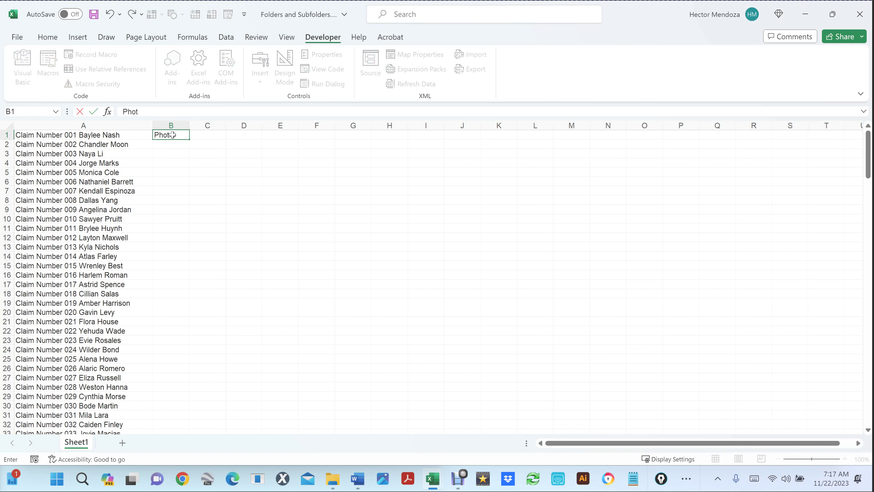
key(Tab)
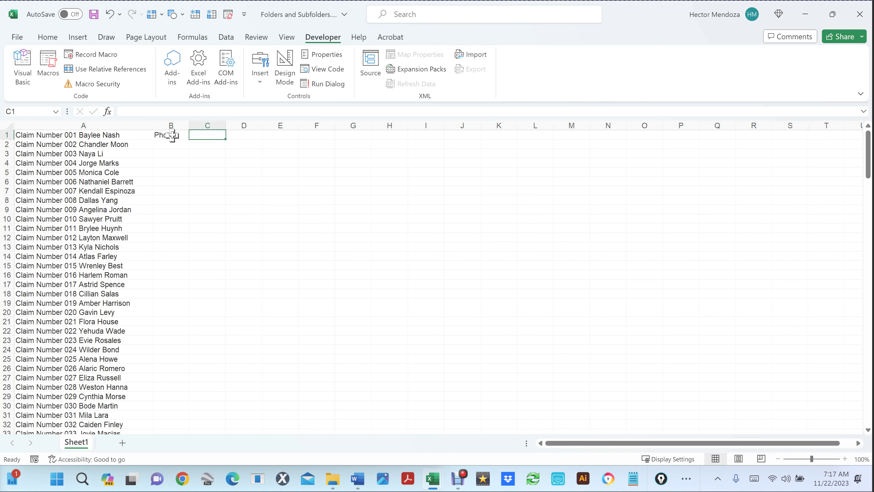
text(File)
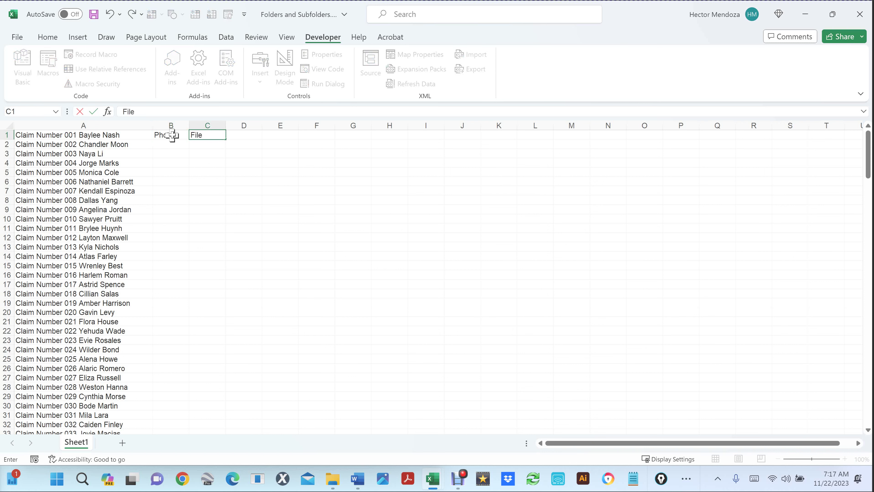
text(s From the Insured)
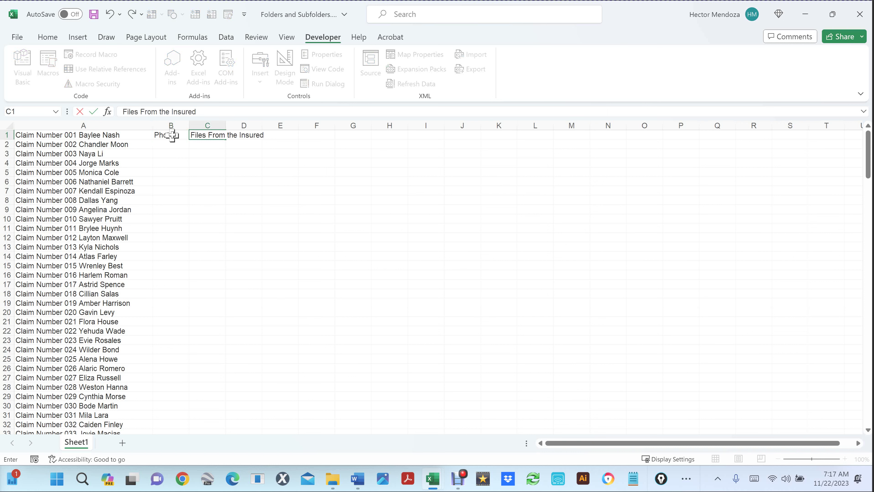
click(188, 126)
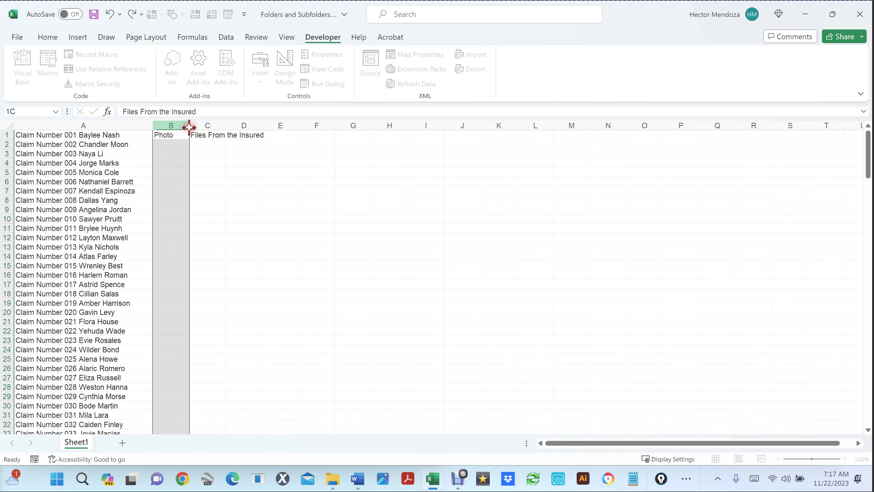
double_click(189, 127)
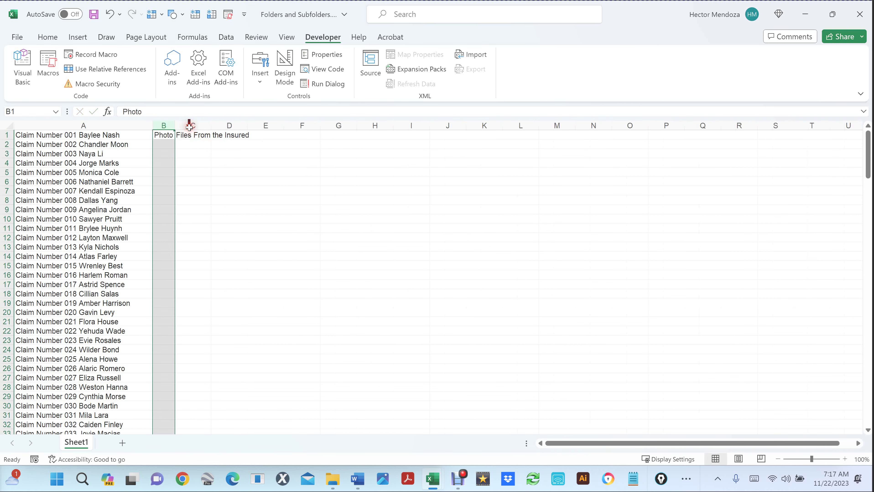
double_click(212, 127)
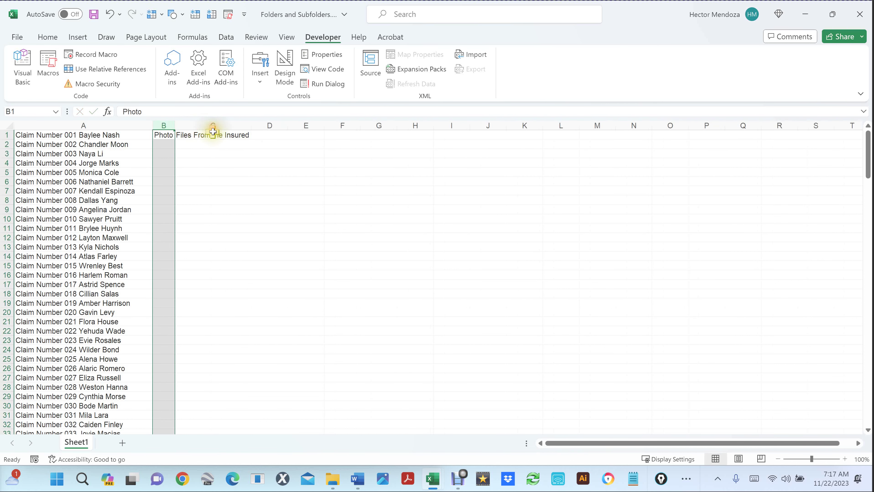
Step: Enter Done Photos in D1 and For your eyes only in E1
click(273, 135)
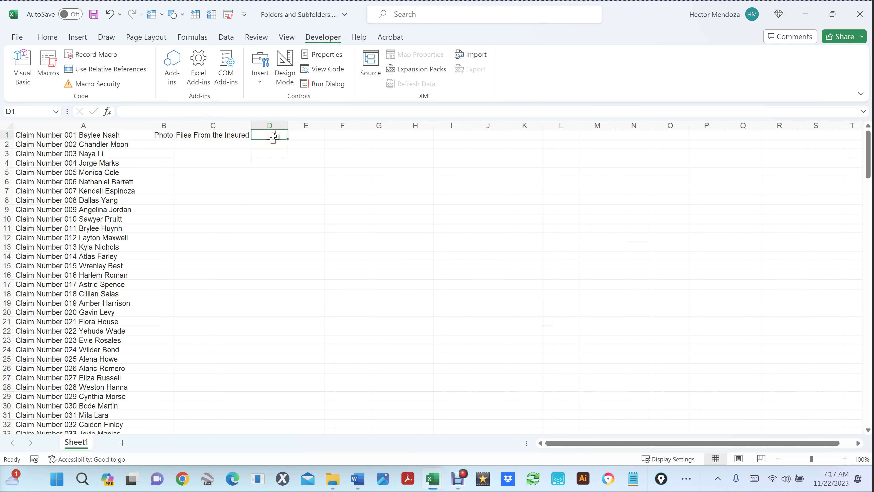
text(Done Photos)
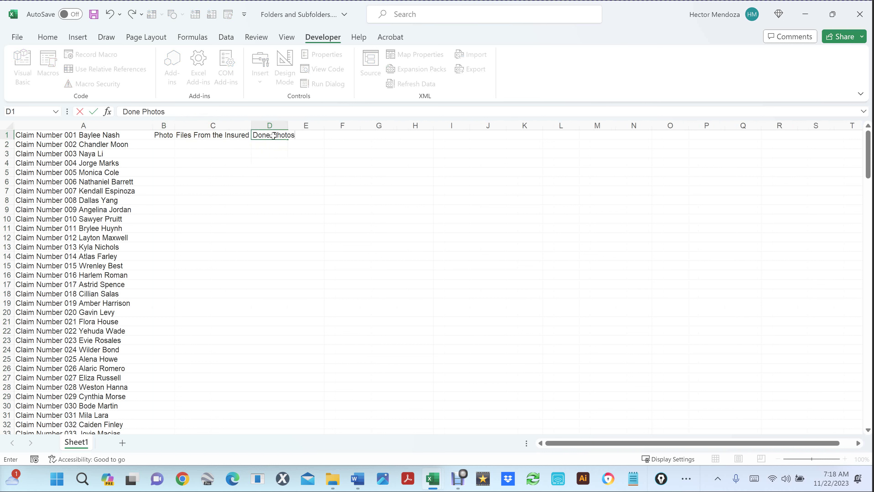
key(Tab)
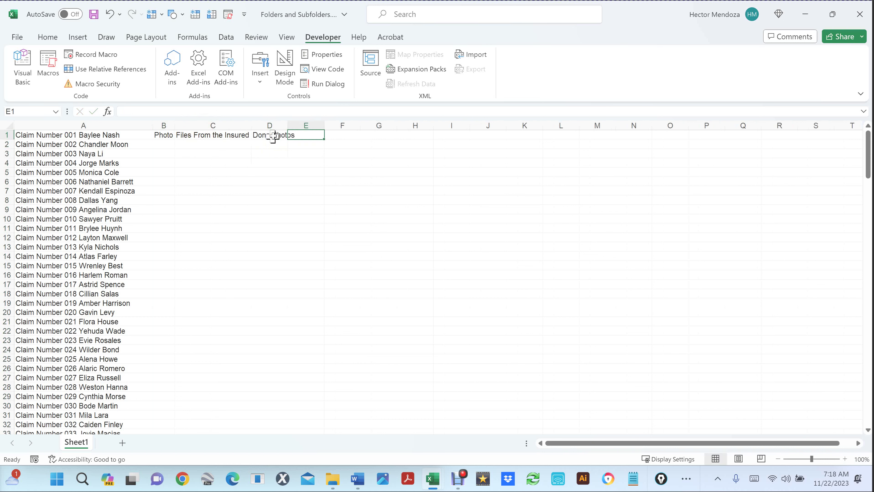
text(For)
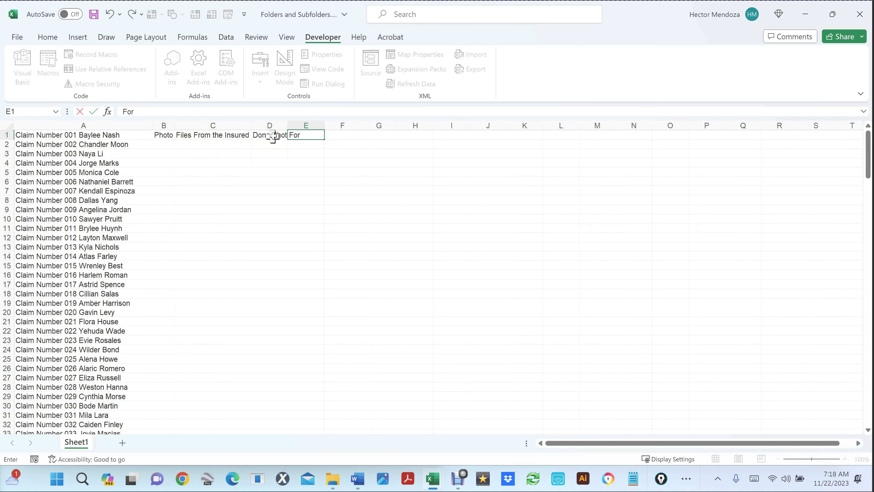
text( your )
text(eys)
text(es)
text( only)
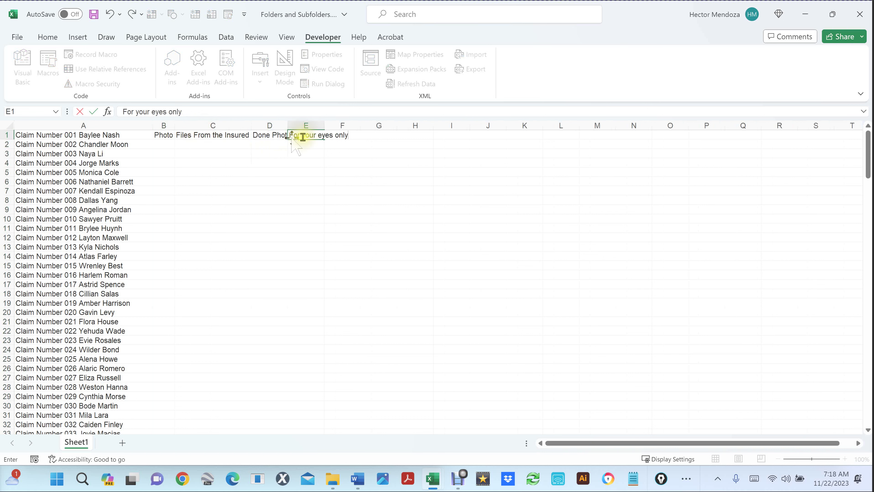
Step: AutoFit column E and fill the B1:E1 subfolder names down to row 200
click(323, 124)
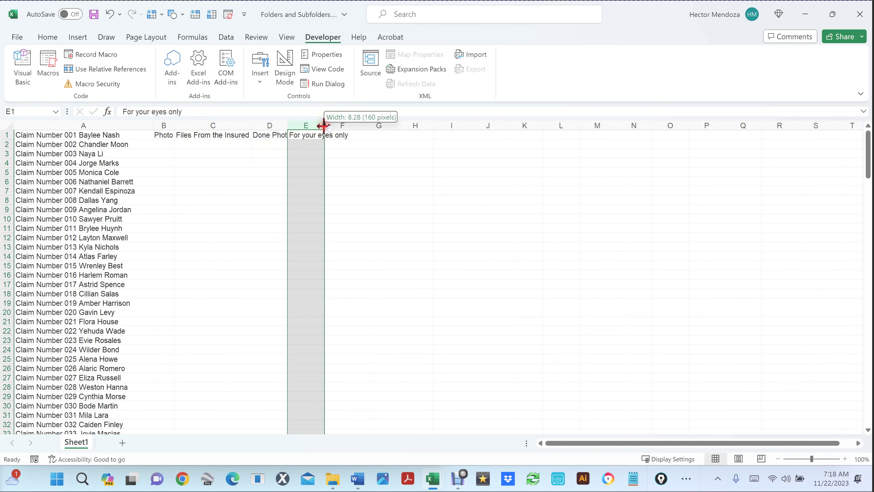
double_click(323, 124)
drag(160, 135, 349, 138)
double_click(348, 139)
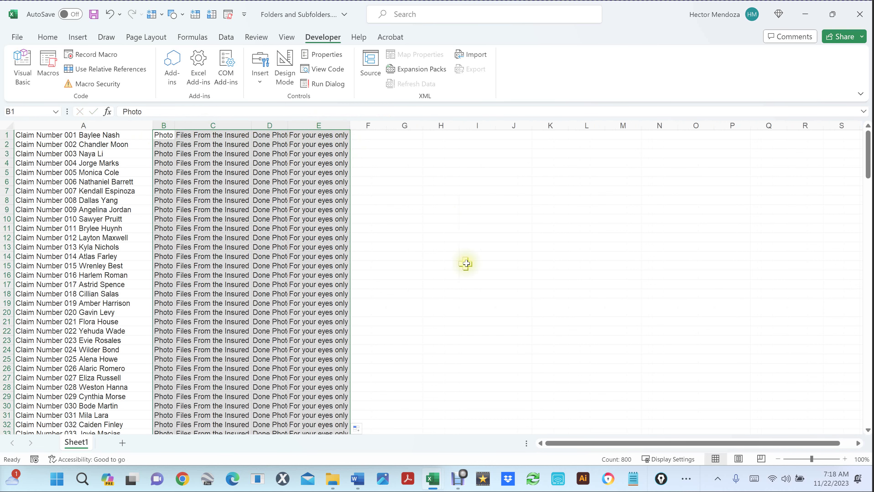
scroll(442, 260, down, 20)
scroll(442, 260, down, 20)
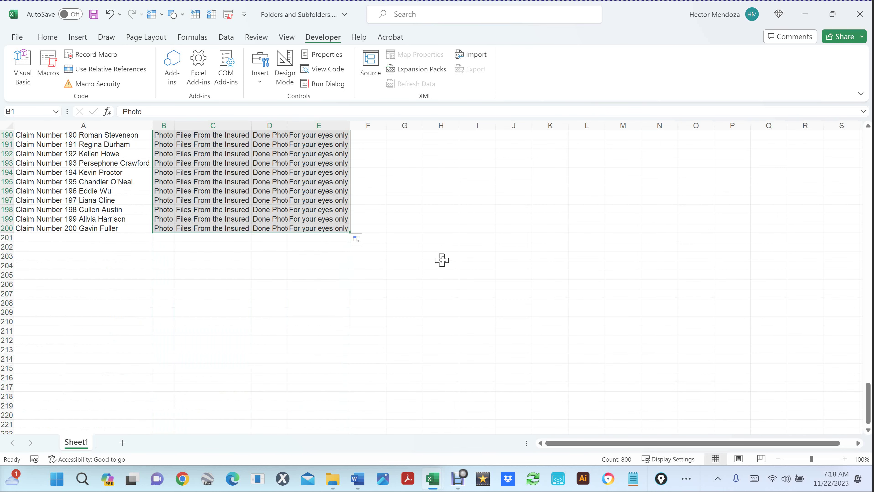
scroll(442, 260, up, 20)
scroll(442, 260, up, 16)
click(373, 162)
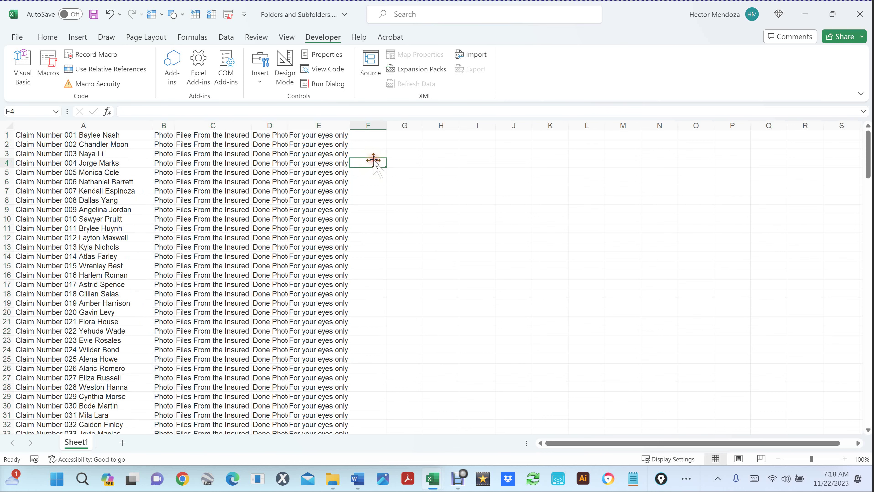
key(super+d)
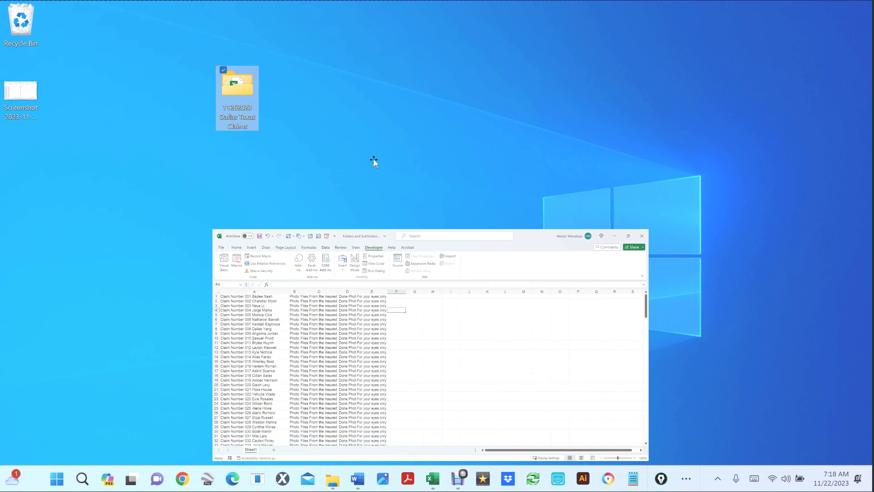
double_click(237, 85)
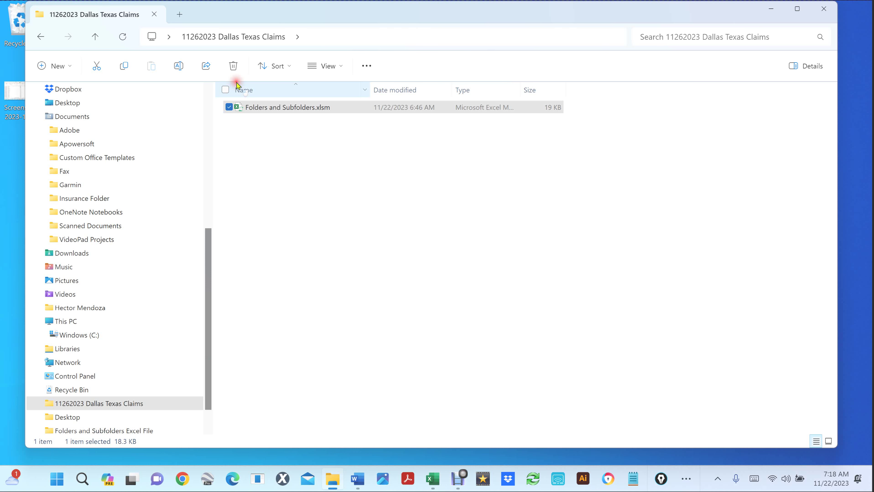
click(303, 204)
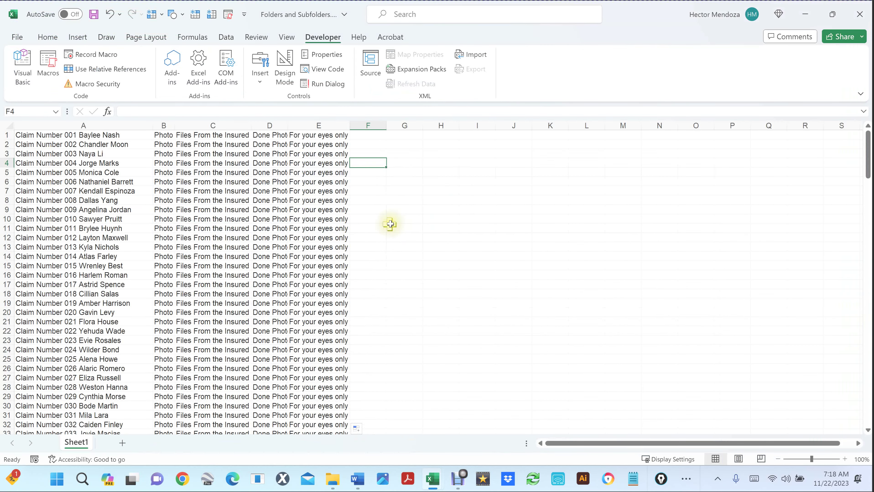
Step: Run the Create_Folders_and_Subfolders macro from the Macros list on the claim sheet
click(392, 228)
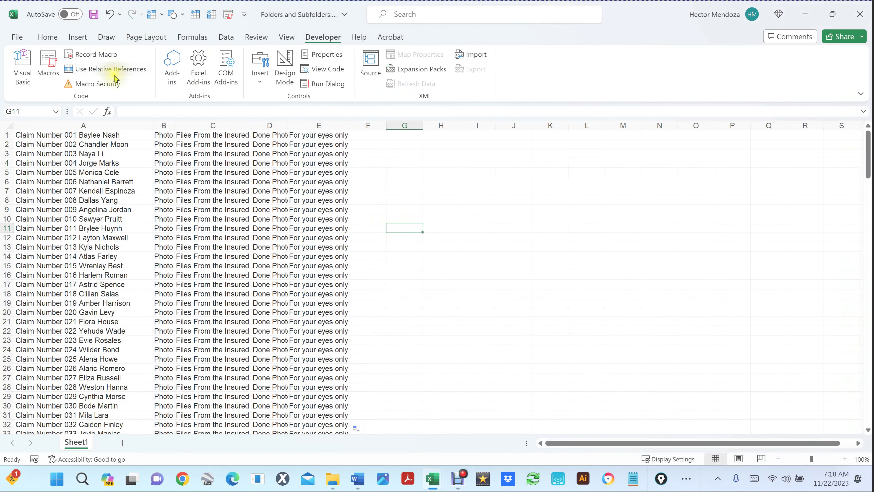
click(48, 64)
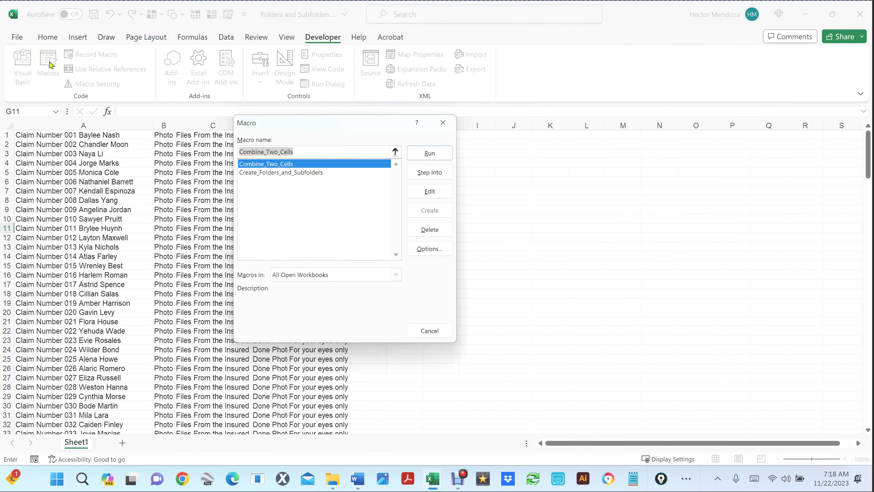
click(307, 172)
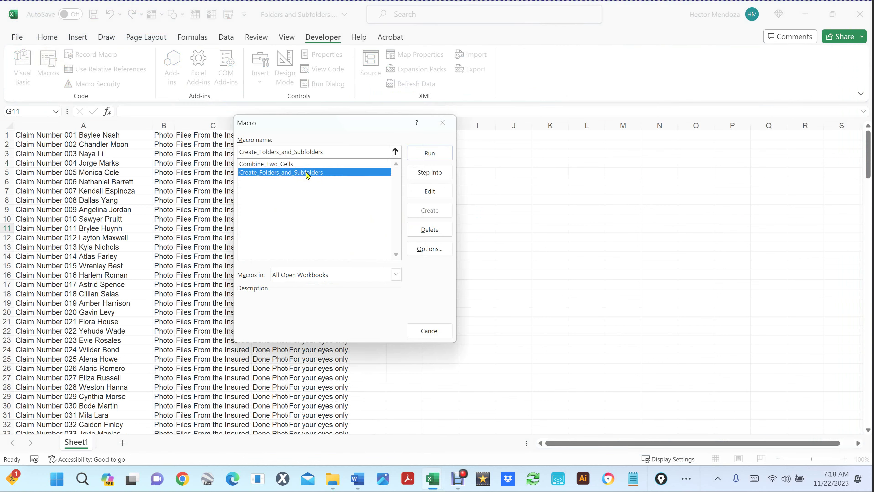
click(435, 154)
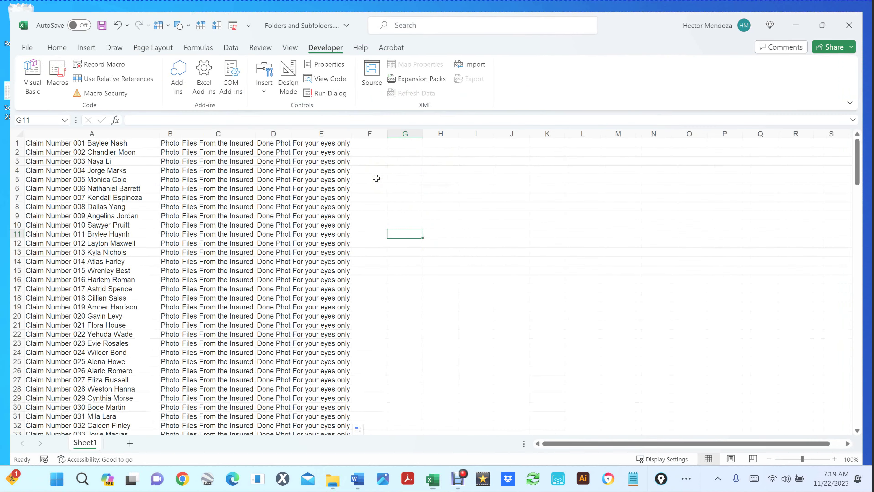
Step: Open the 11262023 Dallas Texas Claims folder from the desktop and refresh to show the claim folders
key(super+d)
double_click(245, 90)
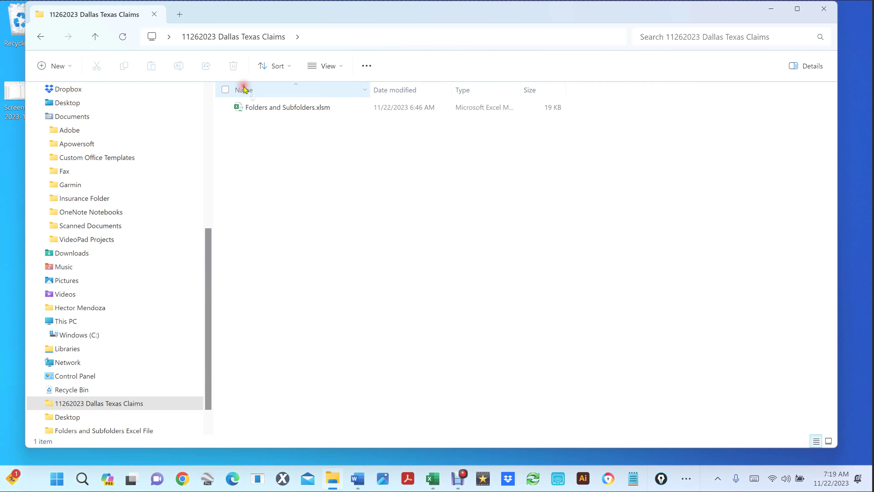
click(341, 291)
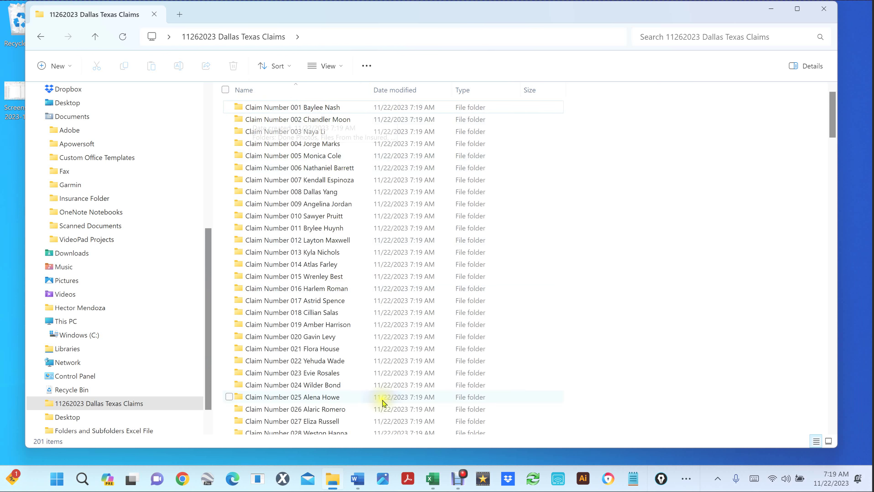
Step: Open Claim Number 001 and highlight its Done Photos, Files From the Insured, For your eyes only and Photo subfolders
double_click(238, 109)
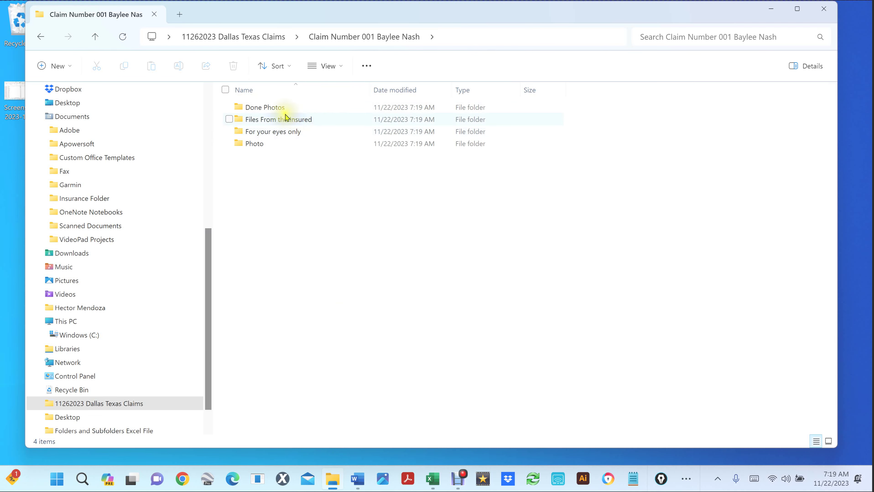
click(272, 109)
click(258, 121)
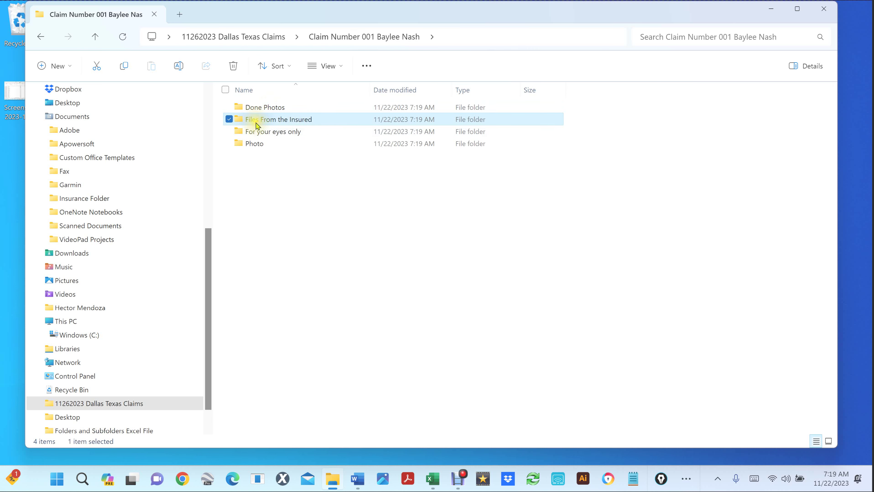
click(272, 133)
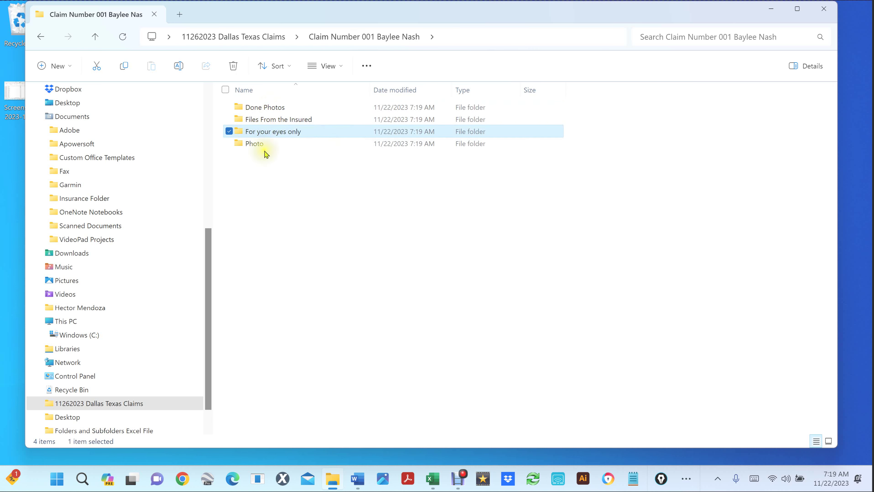
click(259, 148)
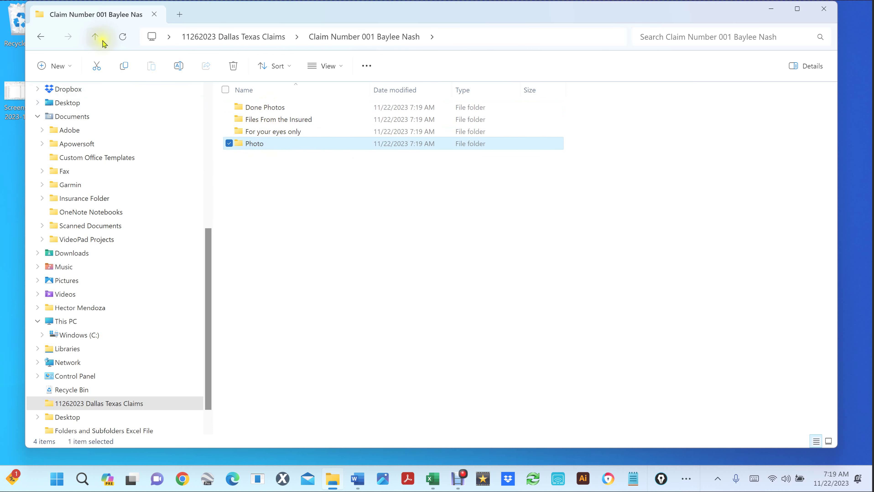
Step: Return to the 11262023 Dallas Texas Claims folder, scroll through its claim folders, and bring up Word
click(95, 37)
scroll(365, 225, down, 15)
scroll(365, 226, down, 20)
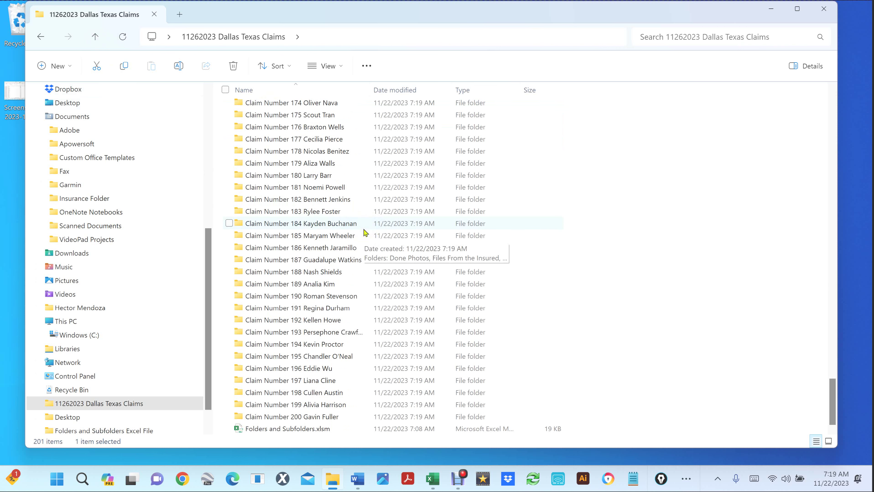
click(360, 484)
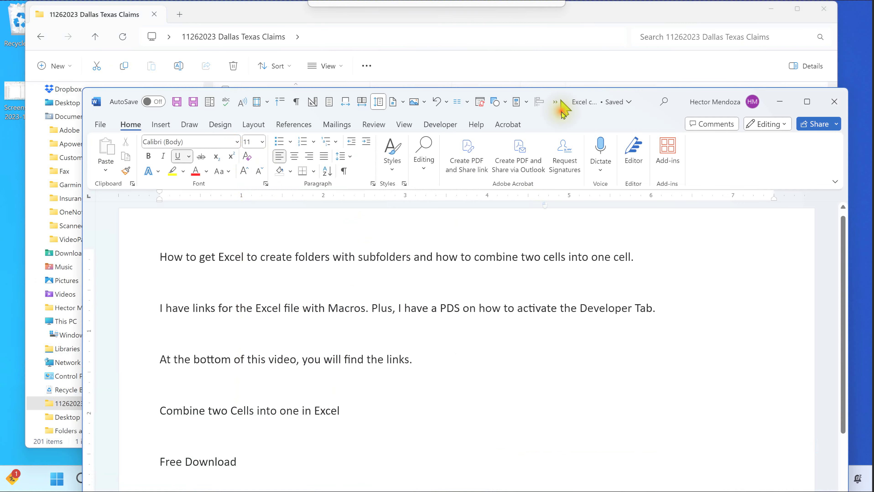
Step: Maximize Word and highlight the Word Document and PDF download links with their headings
drag(560, 108, 443, 6)
scroll(365, 177, down, 10)
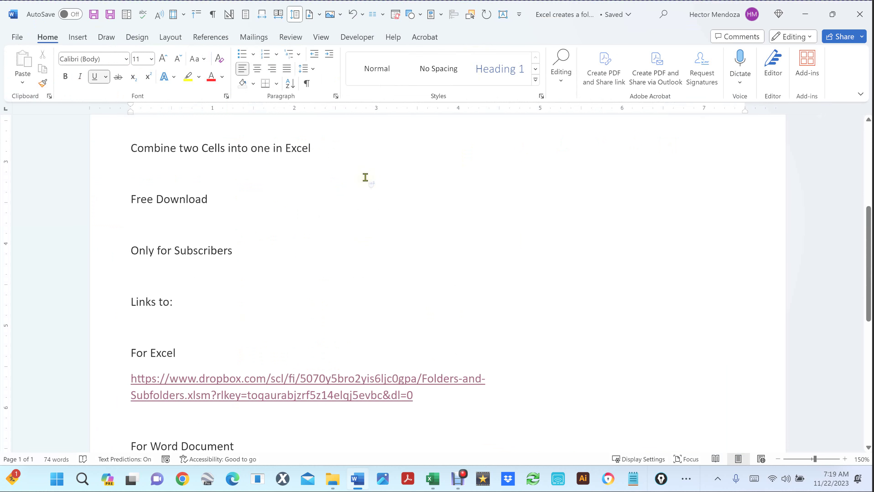
scroll(366, 177, up, 3)
scroll(365, 177, down, 3)
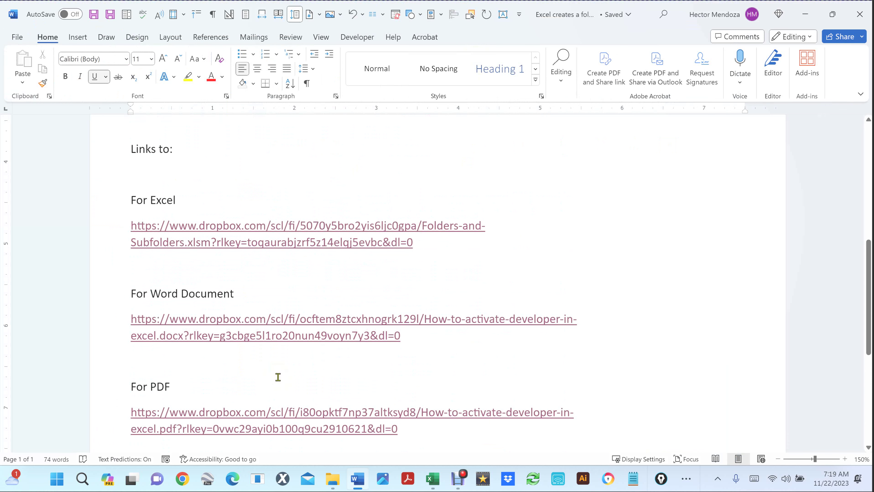
scroll(243, 285, down, 3)
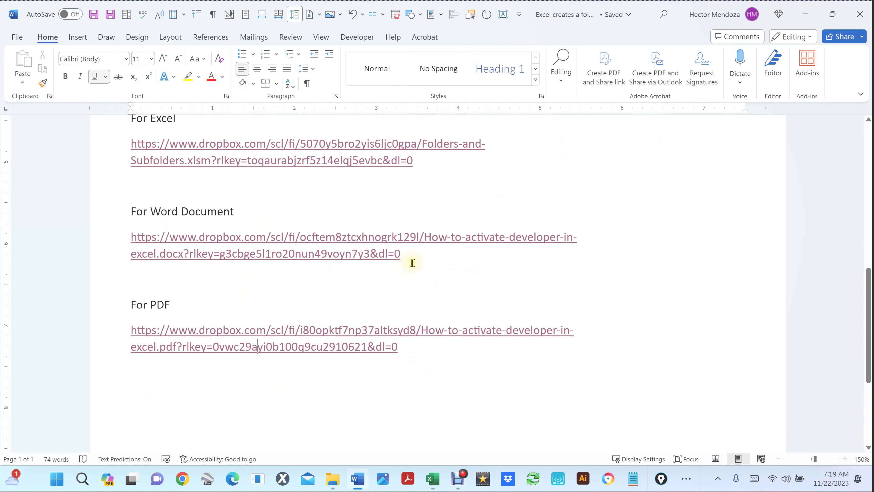
drag(411, 255, 127, 234)
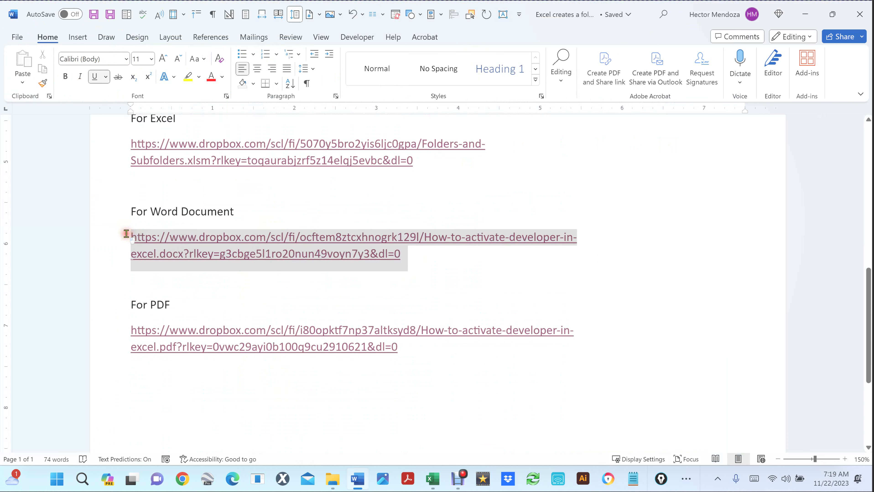
drag(379, 352, 96, 315)
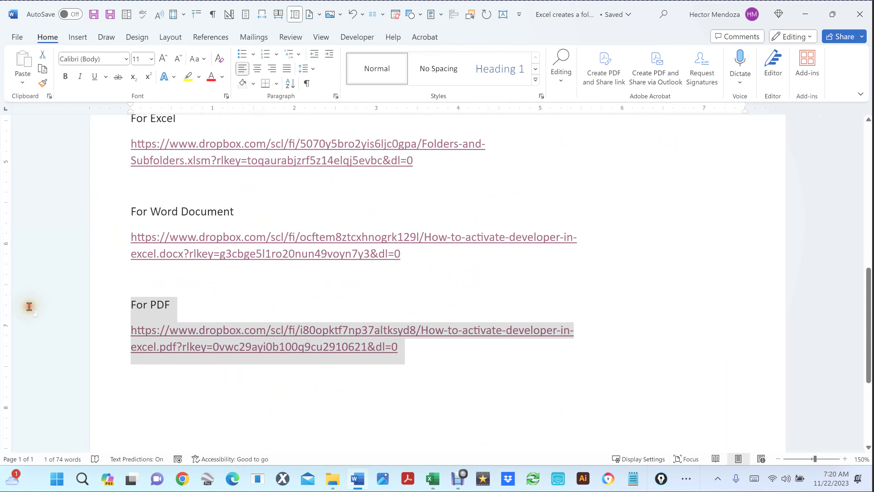
drag(131, 207, 462, 255)
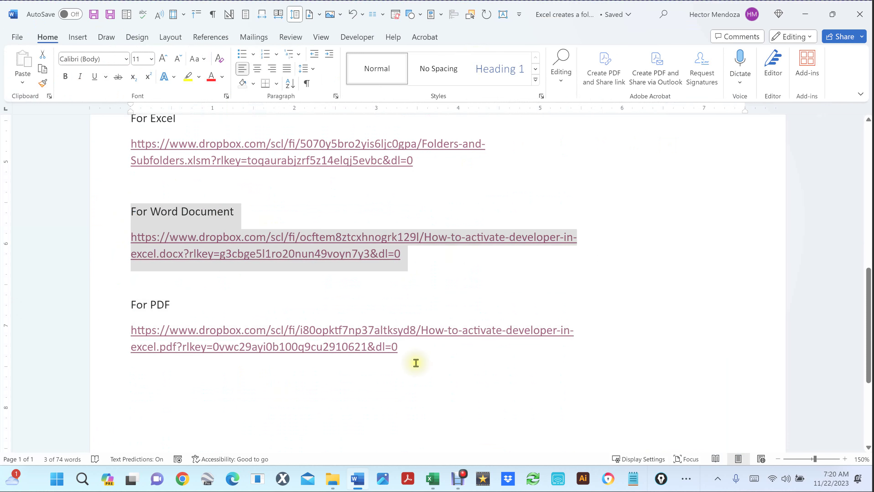
drag(399, 350, 80, 299)
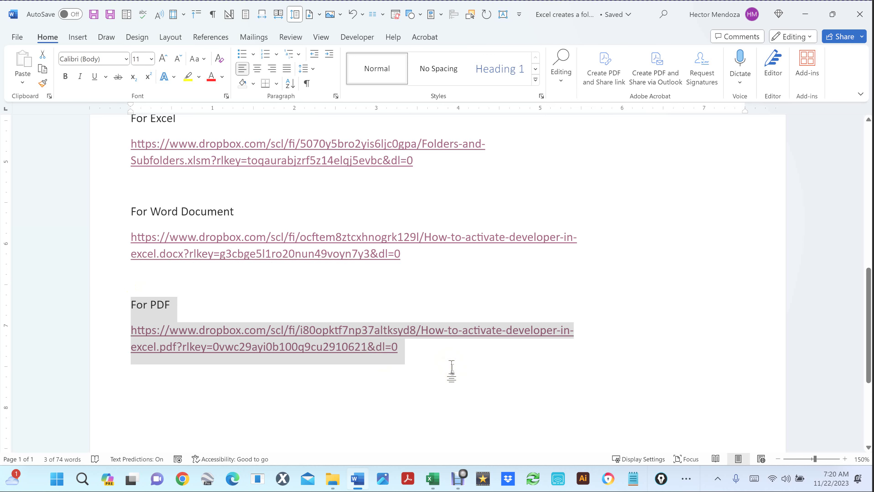
Step: Open the Excel workbook's Dropbox link in the browser with Open Hyperlink
scroll(451, 368, up, 1)
click(294, 203)
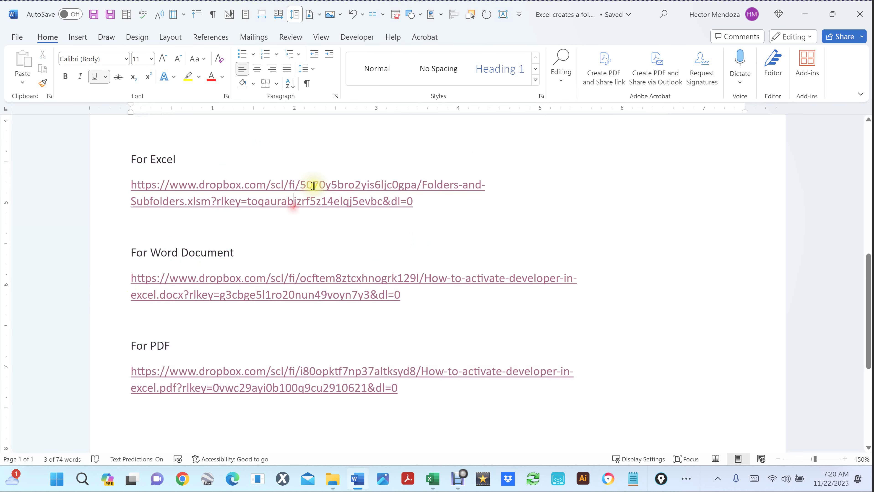
right_click(280, 195)
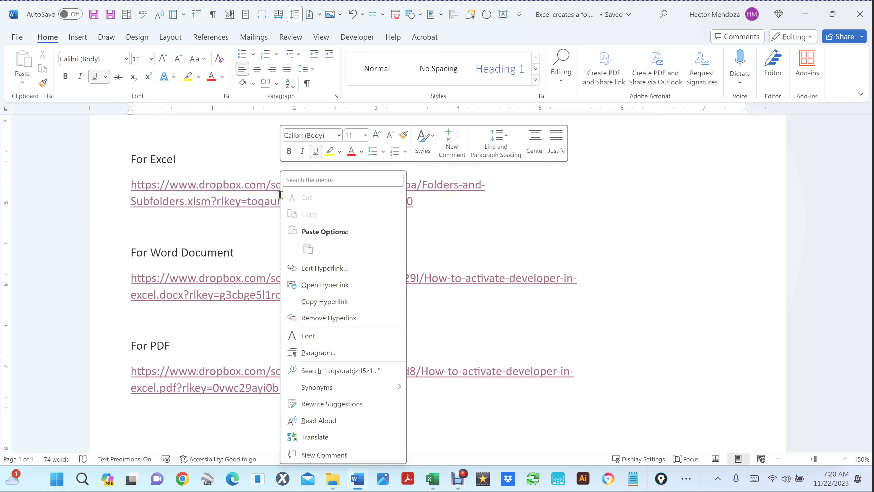
click(325, 286)
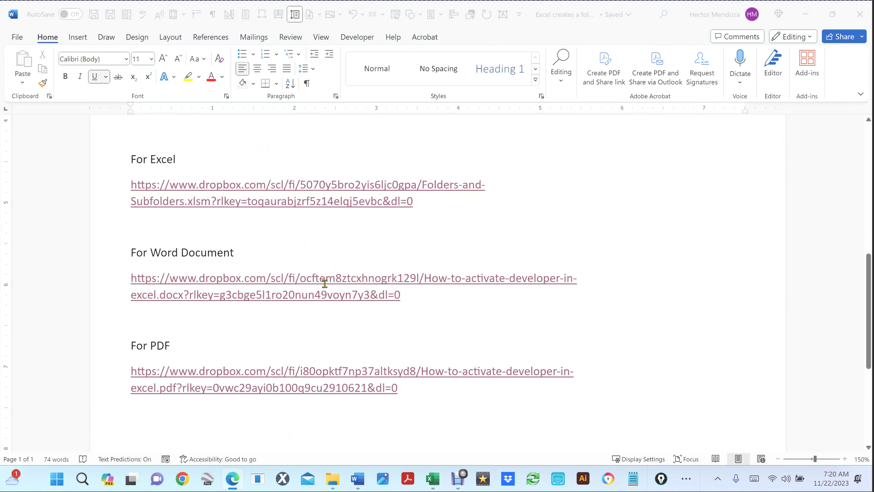
Step: Maximize the browser, download Folders and Subfolders.xlsm from Dropbox, and show it in its folder
drag(673, 135, 434, 4)
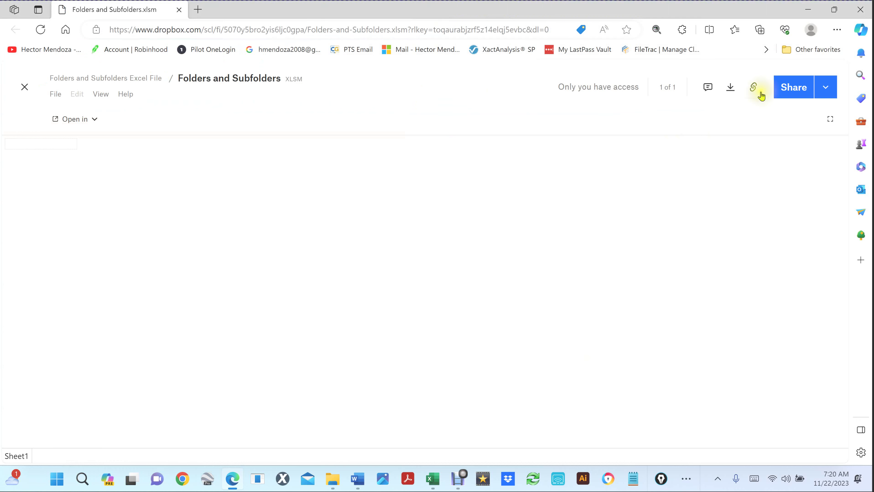
click(730, 88)
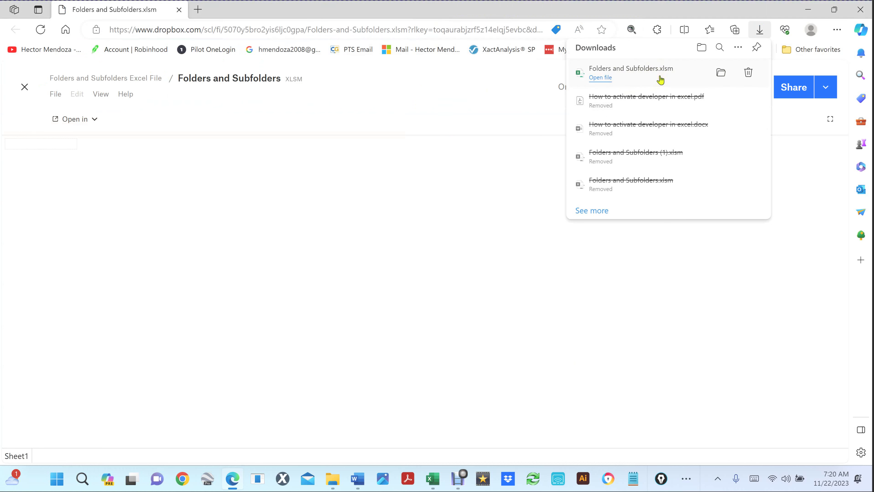
click(724, 74)
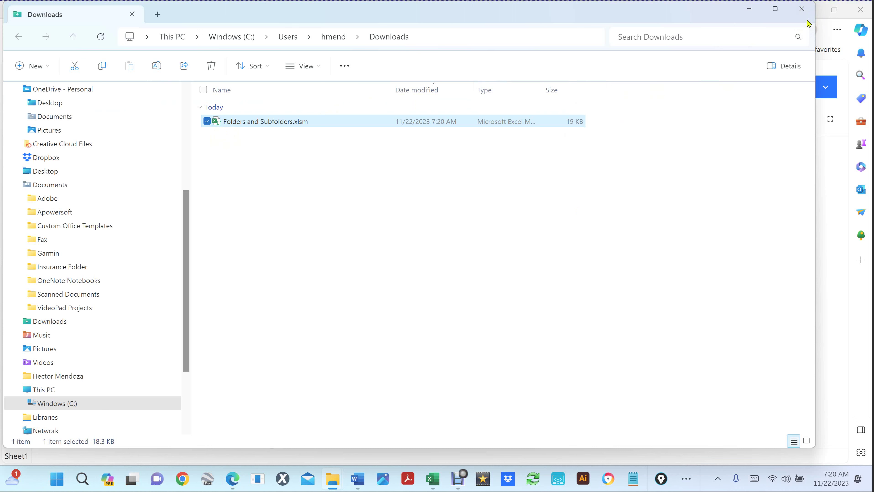
Step: Delete the downloaded Folders and Subfolders.xlsm from Downloads and close File Explorer
drag(382, 203, 175, 49)
key(Delete)
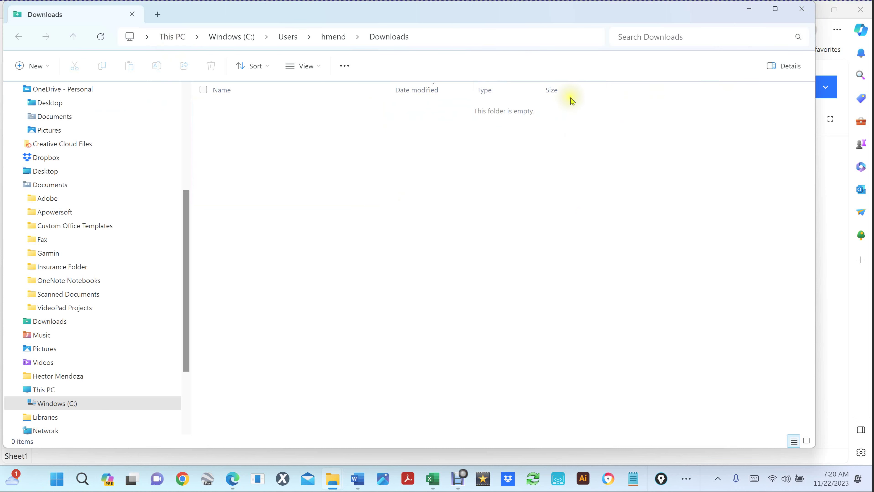
click(803, 9)
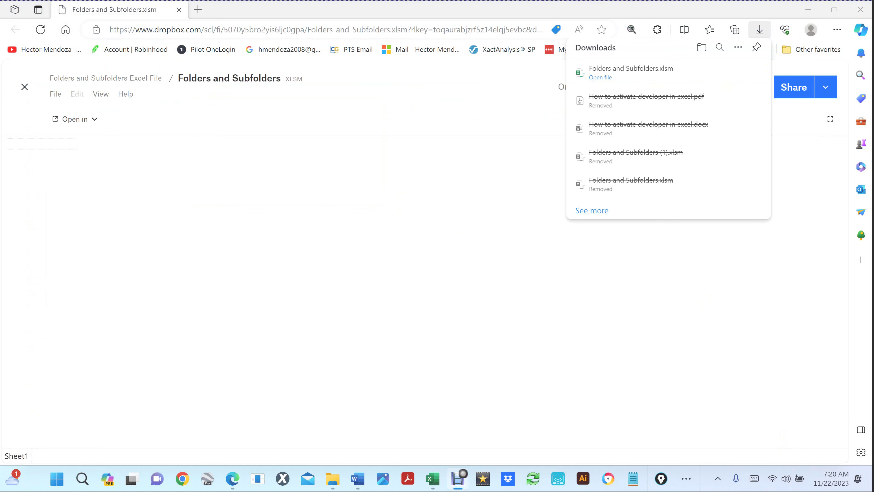
Step: Dismiss Edge's downloads list to reveal the Dropbox page for Folders and Subfolders.xlsm
click(518, 277)
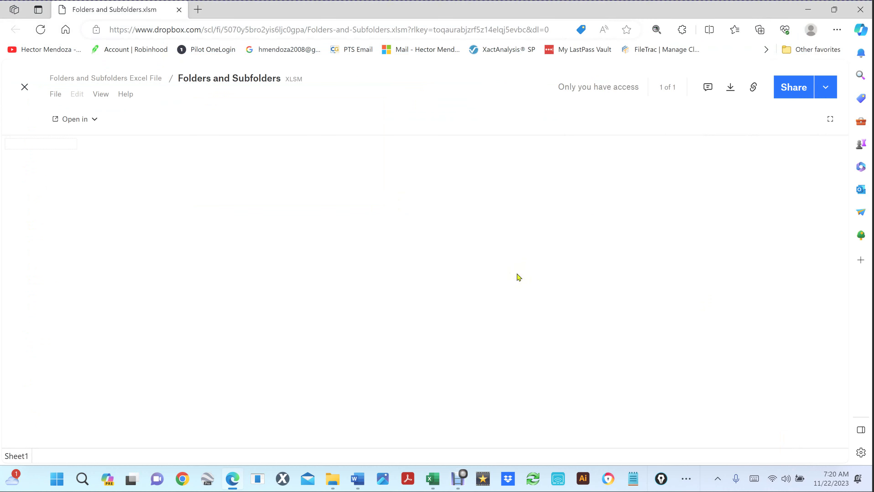